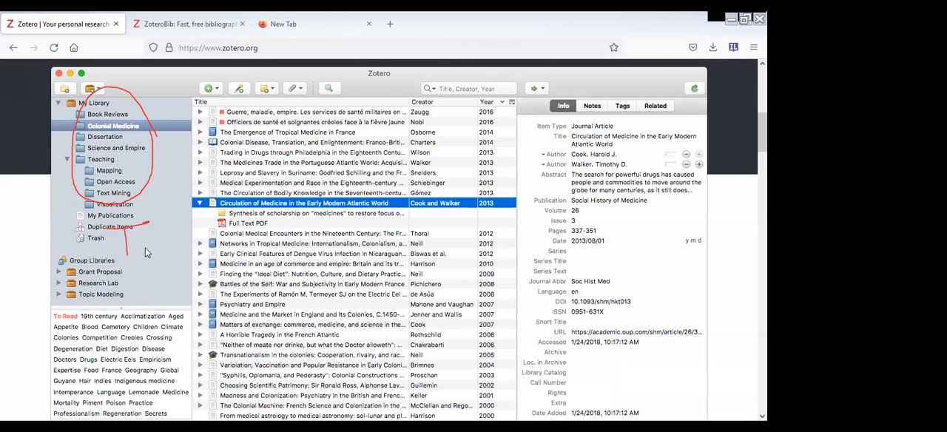
# - Look over the sample library screenshot and the feature sections of the Zotero homepage
pyautogui.moveTo(145, 248); pyautogui.dragTo(102, 261)
pyautogui.moveTo(338, 138)
pyautogui.mouseDown()
pyautogui.moveTo(314, 142)
pyautogui.moveTo(294, 217)
pyautogui.moveTo(307, 222)
pyautogui.moveTo(354, 134)
pyautogui.mouseUp()
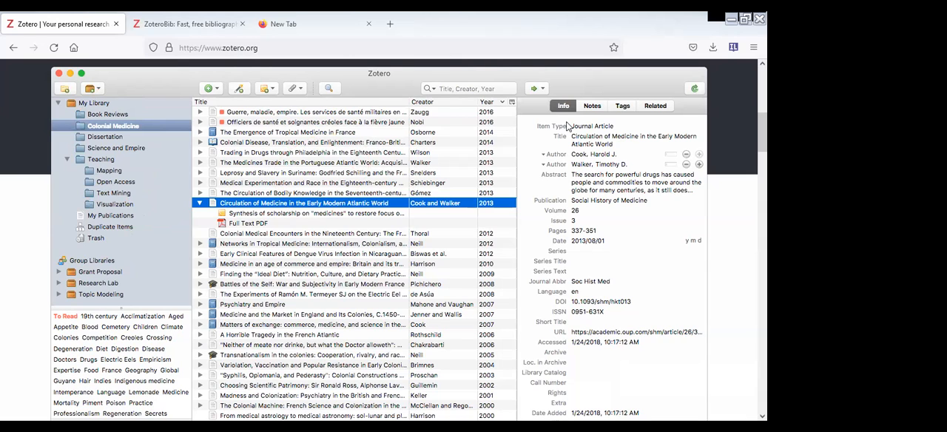
pyautogui.scroll(-3, 568, 127)
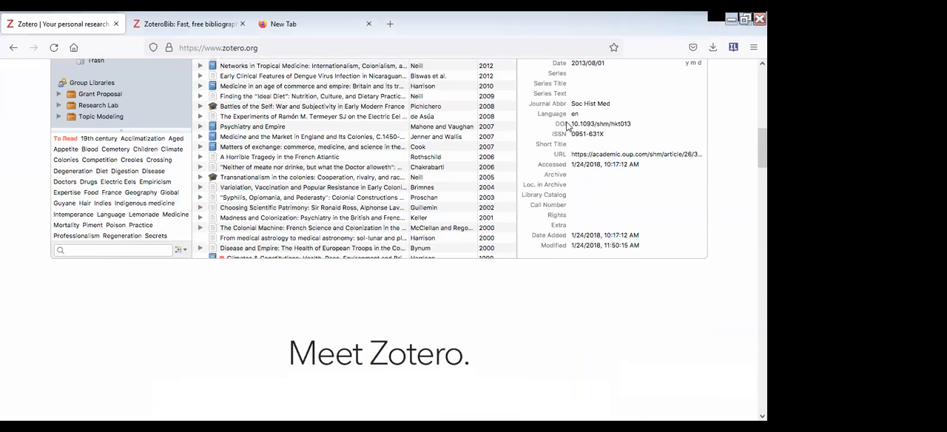
pyautogui.scroll(-10, 567, 126)
pyautogui.scroll(-5, 567, 127)
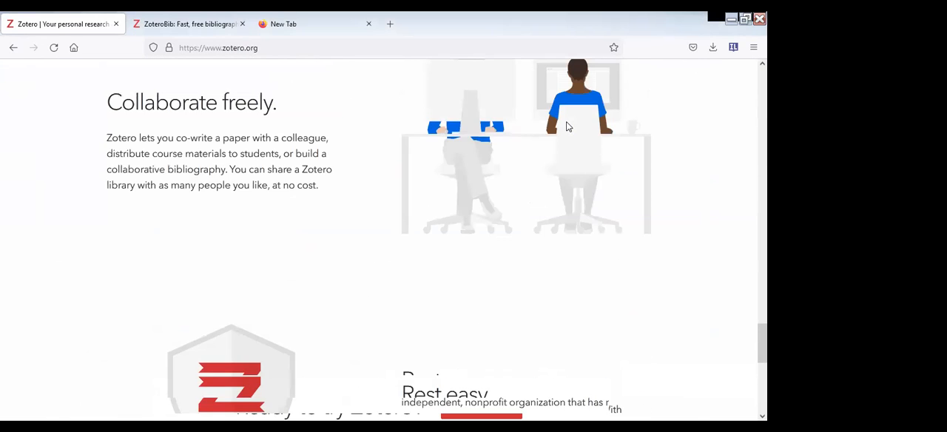
pyautogui.scroll(10, 567, 127)
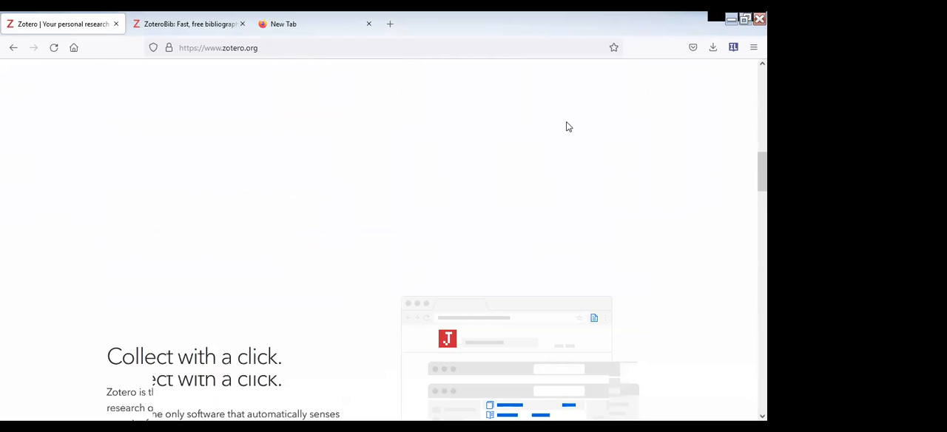
pyautogui.scroll(5, 568, 127)
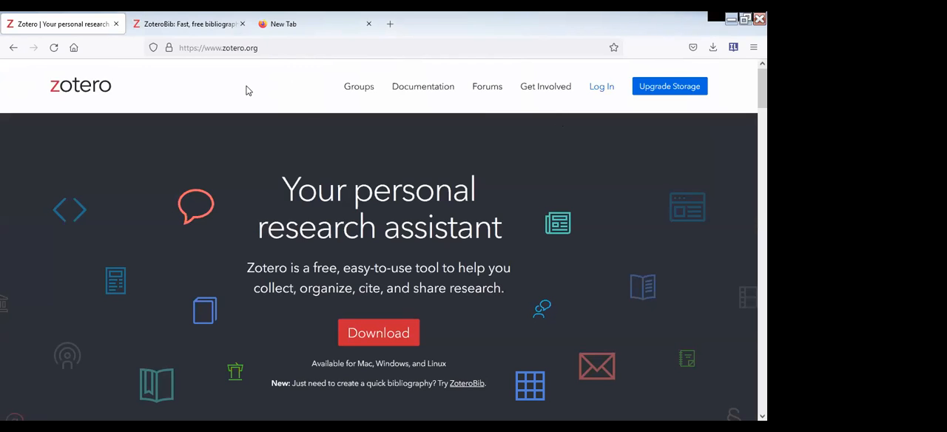
# - Switch to the ZoteroBib page and examine its citation search box, bibliography, export and version link sections
pyautogui.click(190, 24)
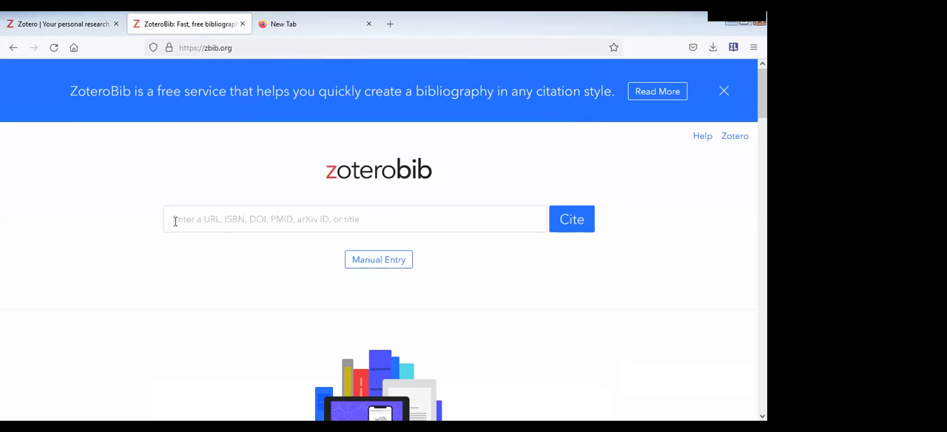
pyautogui.click(229, 218)
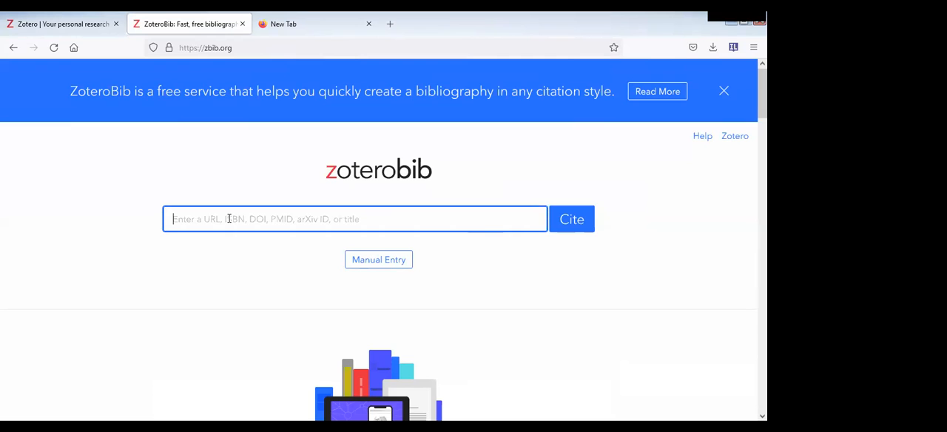
pyautogui.click(225, 261)
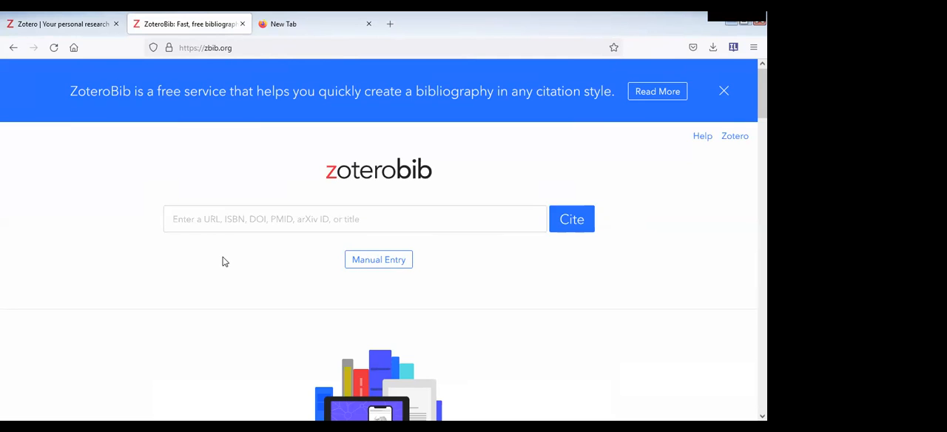
pyautogui.scroll(-3, 225, 261)
pyautogui.scroll(-2, 223, 260)
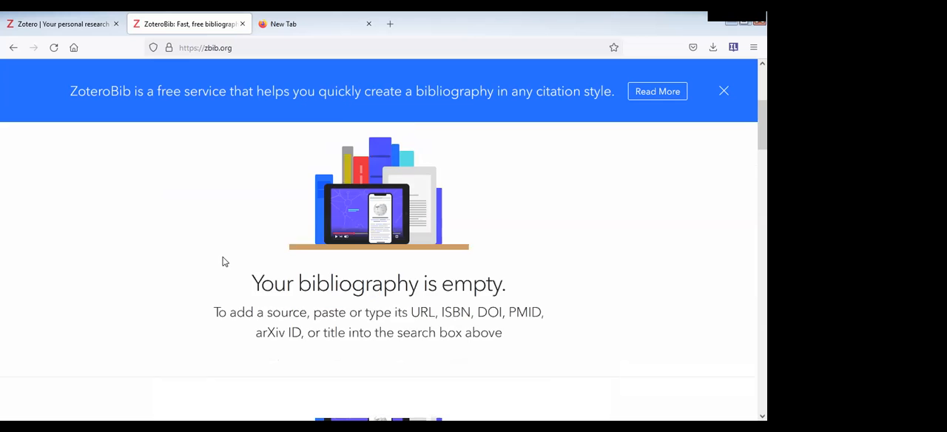
pyautogui.scroll(5, 392, 257)
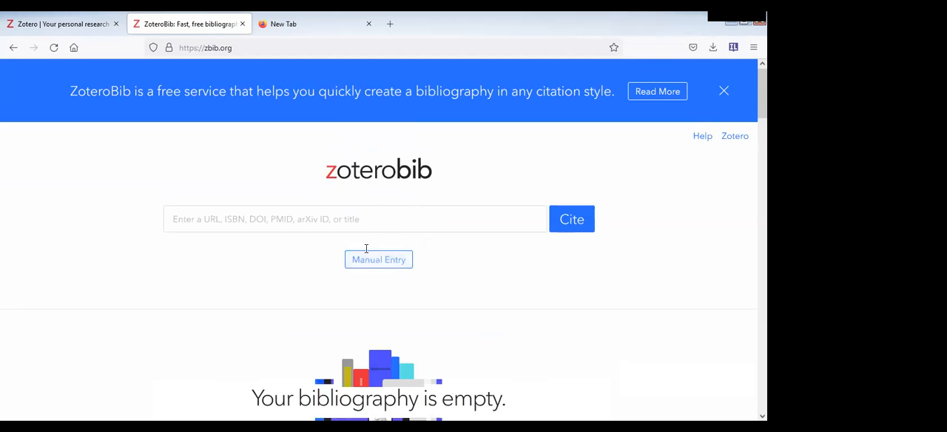
pyautogui.scroll(-3, 300, 269)
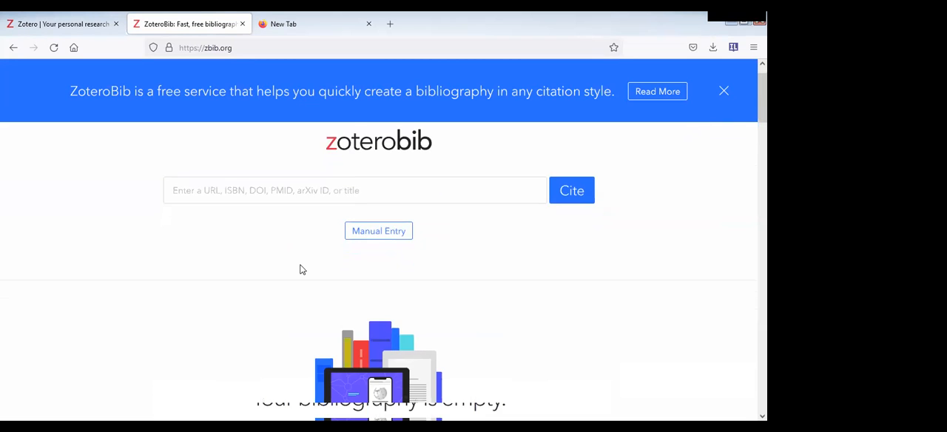
pyautogui.scroll(-5, 299, 270)
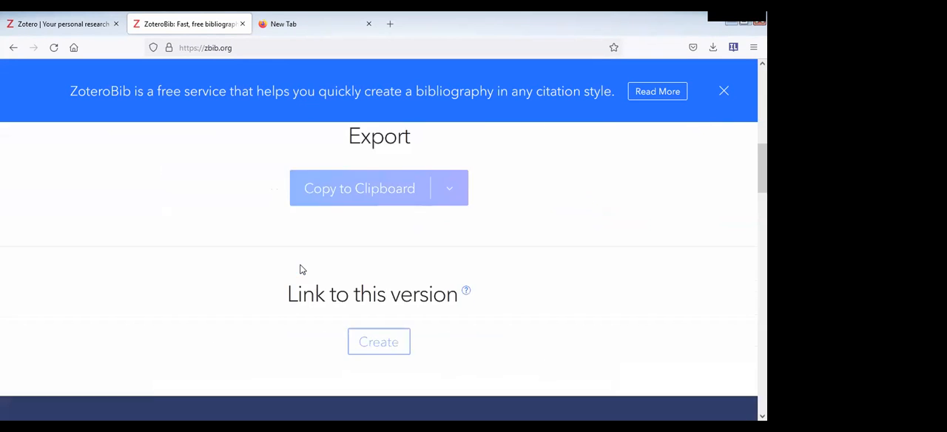
pyautogui.scroll(8, 313, 215)
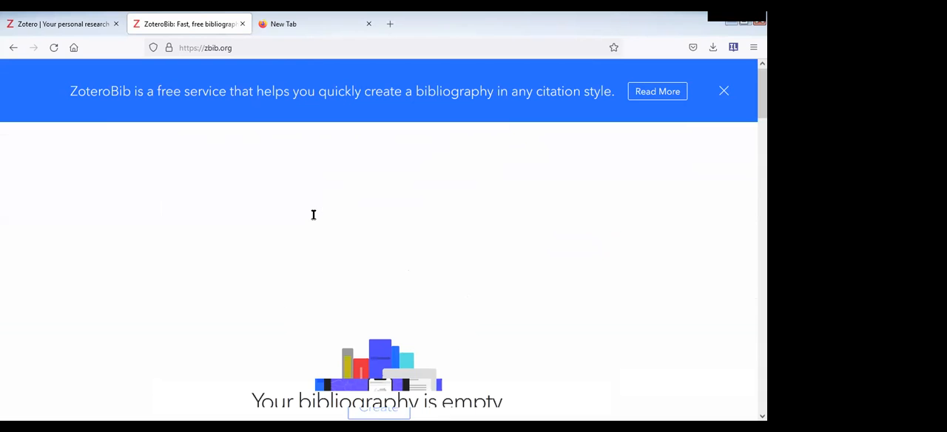
# - Search for "corona virus" and cite the article "Reproaching Albert Camus The Plague in the times of novel Corona virus Pandemic"
pyautogui.click(313, 214)
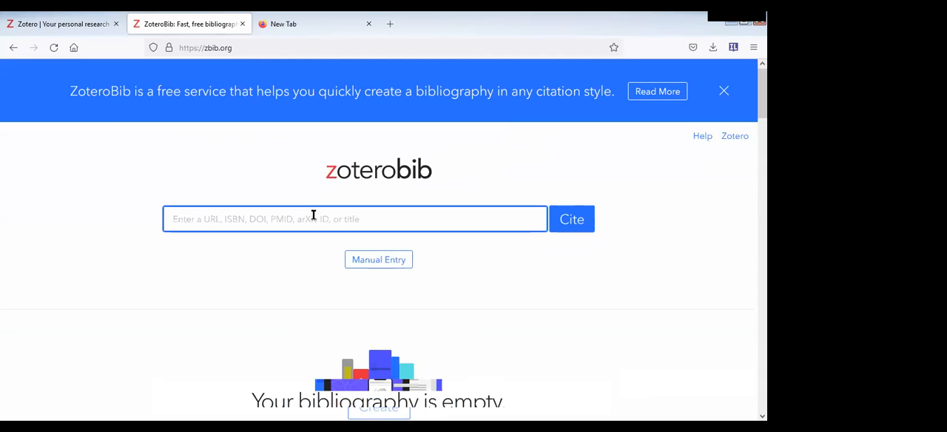
pyautogui.write('coro')
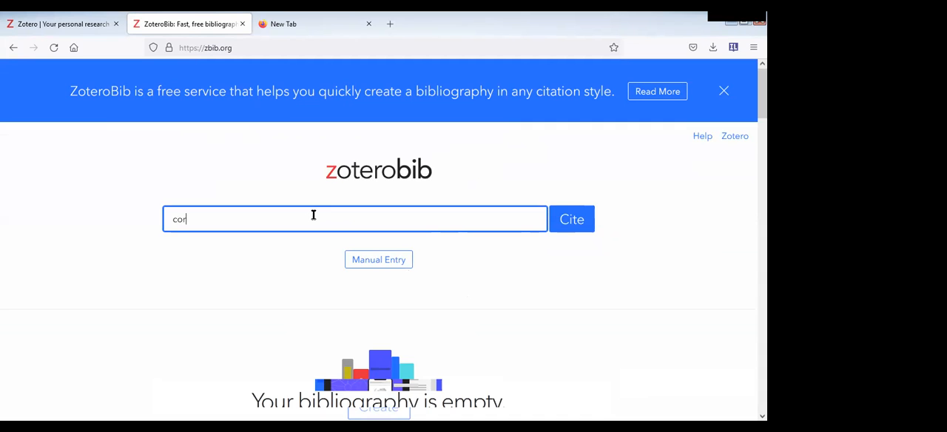
pyautogui.write('na virus')
pyautogui.click(573, 222)
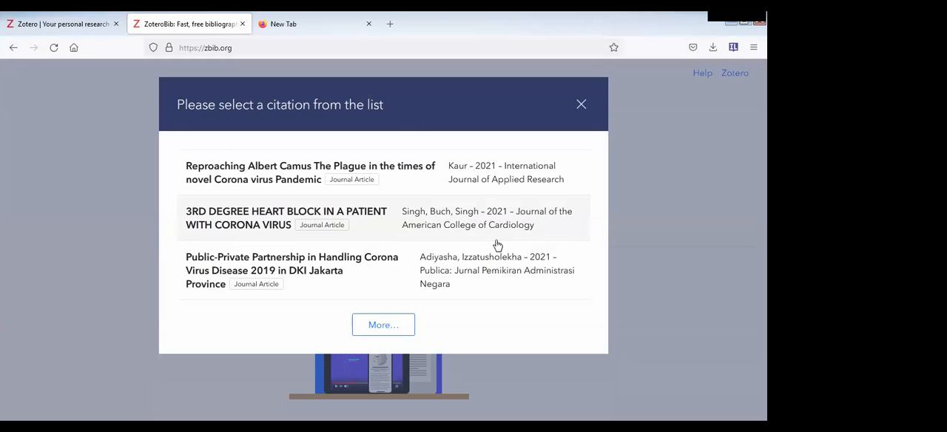
pyautogui.click(261, 173)
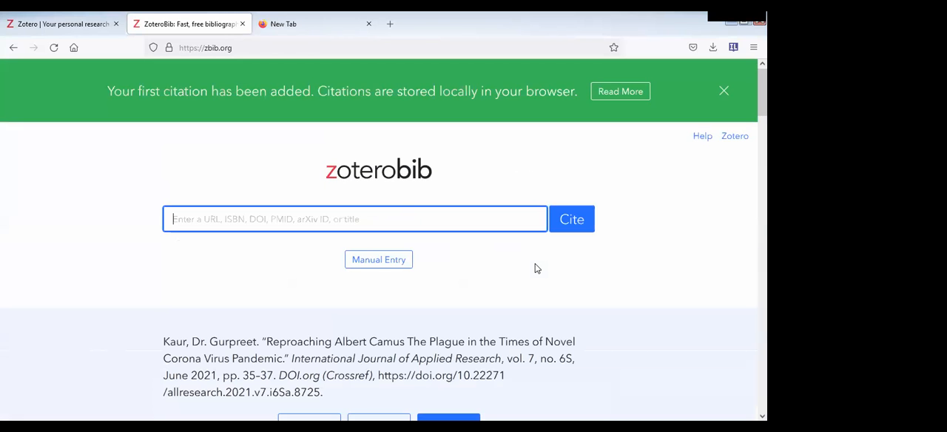
pyautogui.click(115, 86)
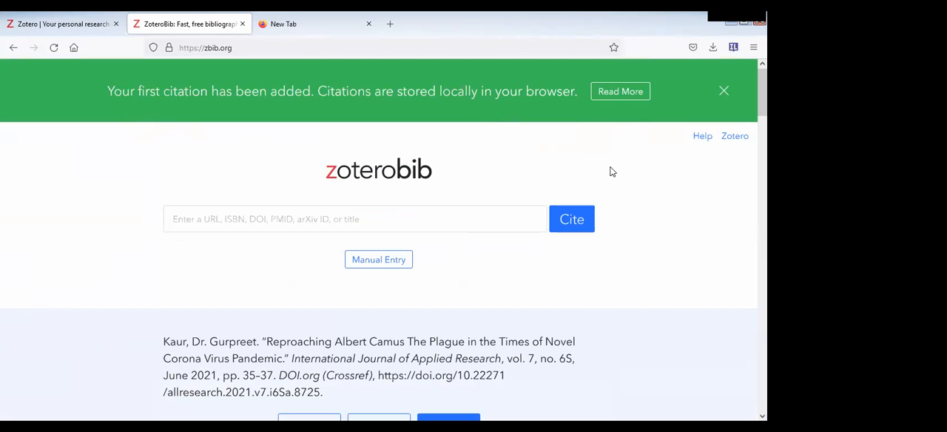
# - Open the catalogue of other citation styles for the bibliography and search it for "ieee"
pyautogui.scroll(-5, 611, 171)
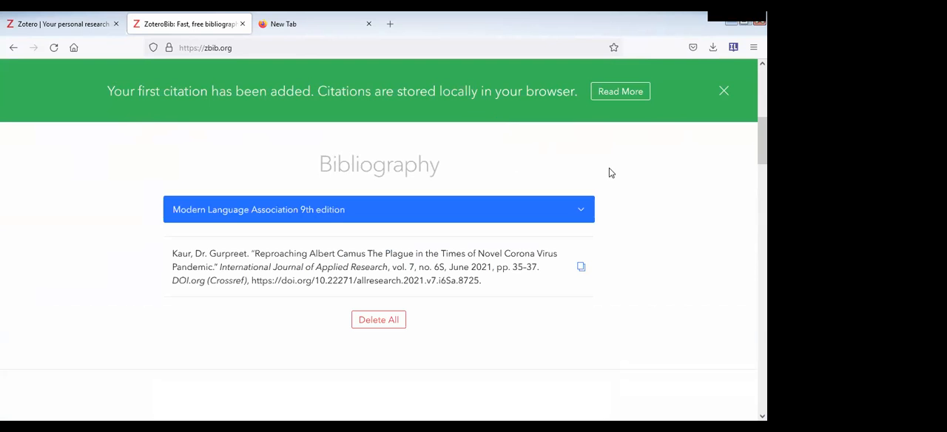
pyautogui.click(526, 208)
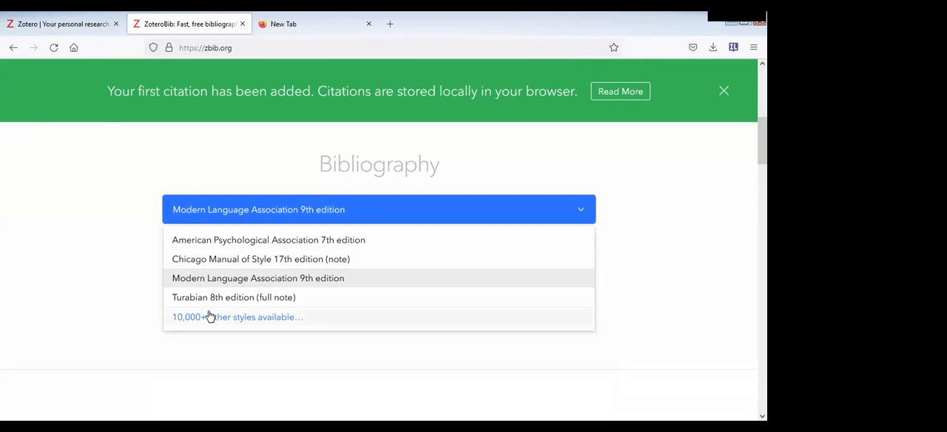
pyautogui.click(235, 322)
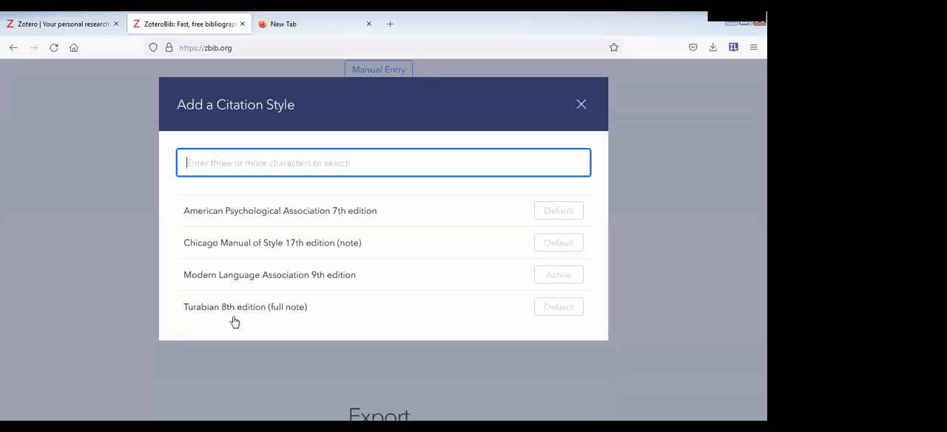
pyautogui.write('ieee')
pyautogui.press('BackSpace')
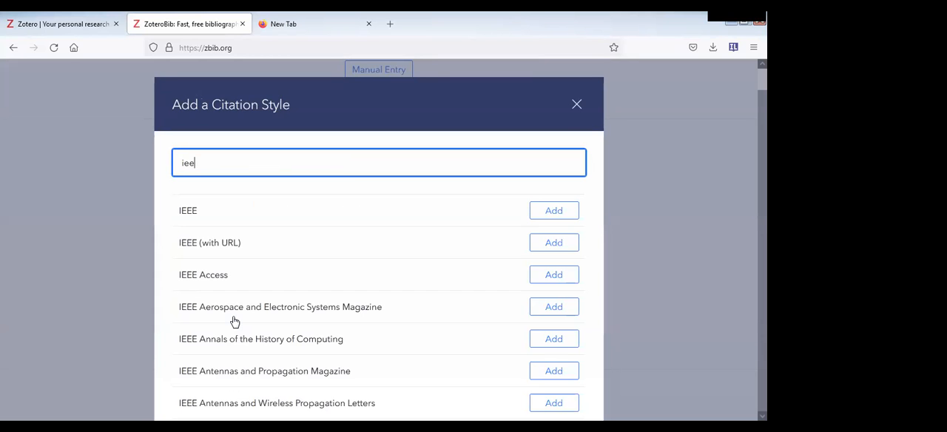
# - Search the citation style catalogue for "mla" and "ala", and clear the search
pyautogui.press('BackSpace')
pyautogui.press('BackSpace')
pyautogui.press('BackSpace')
pyautogui.write('mla')
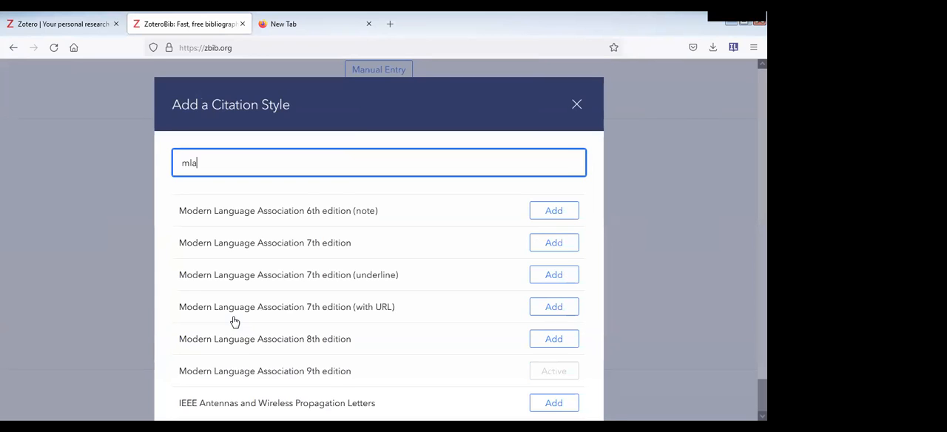
pyautogui.press('BackSpace')
pyautogui.press('BackSpace')
pyautogui.press('BackSpace')
pyautogui.write('al')
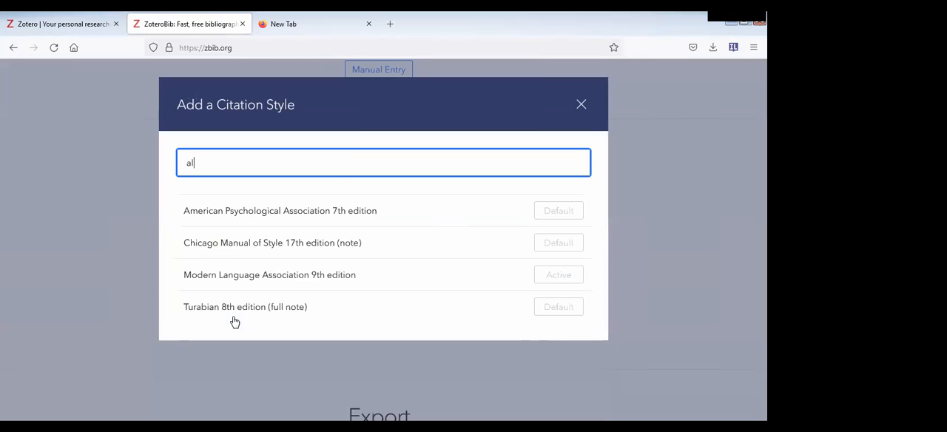
pyautogui.write('a')
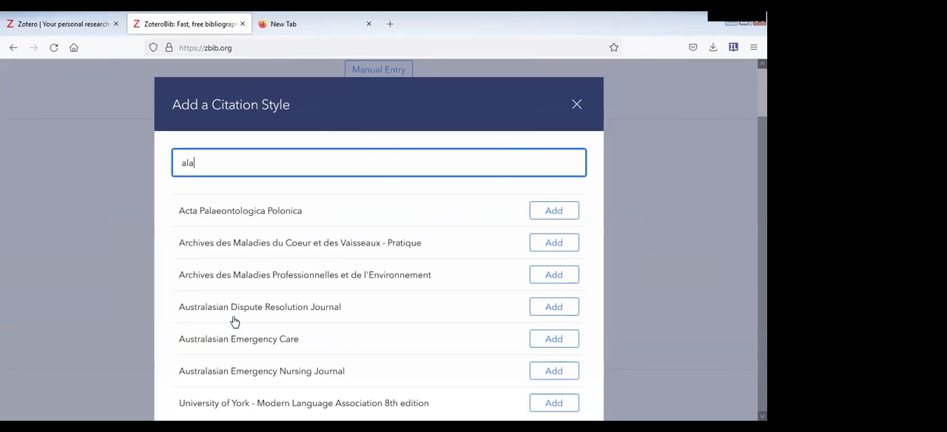
pyautogui.press('BackSpace')
pyautogui.press('BackSpace')
pyautogui.press('BackSpace')
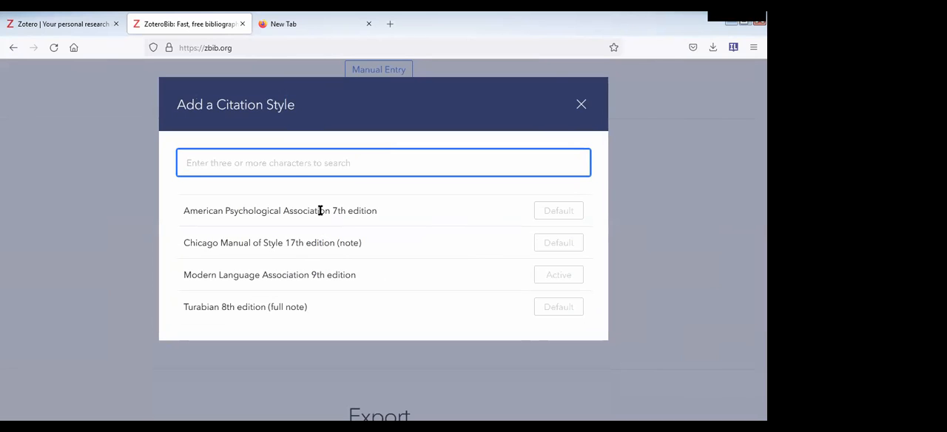
# - Search the styles for "sprin" and add Springer - Basic (author-date, no "et al.", with issue numbers) as the bibliography style
pyautogui.write('sp')
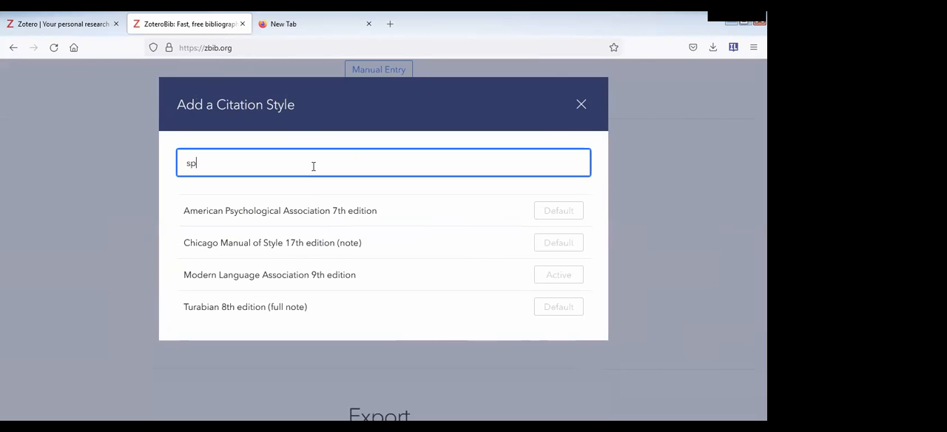
pyautogui.write('rin')
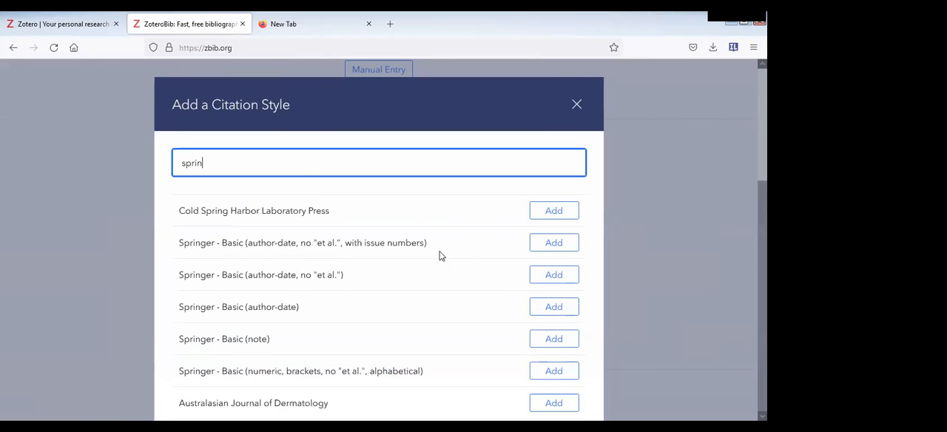
pyautogui.click(553, 243)
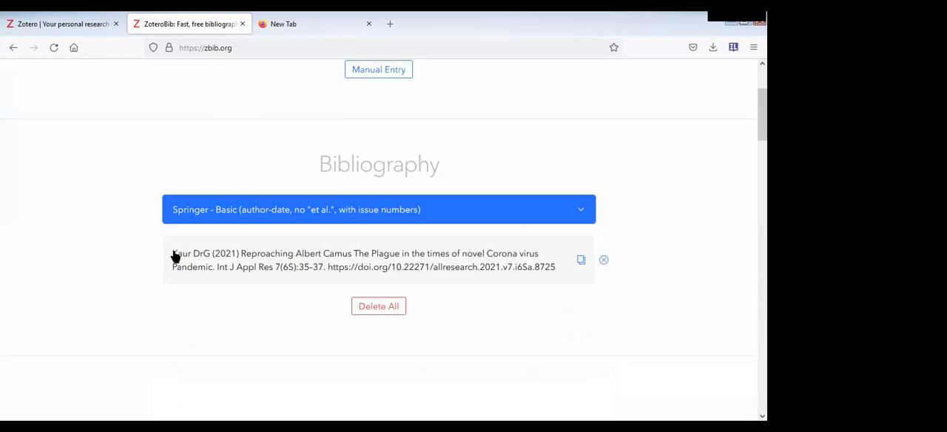
# - Try the article's in-text citation options with page number 1-10 and Omit Author, and cancel without copying the citation
pyautogui.click(581, 261)
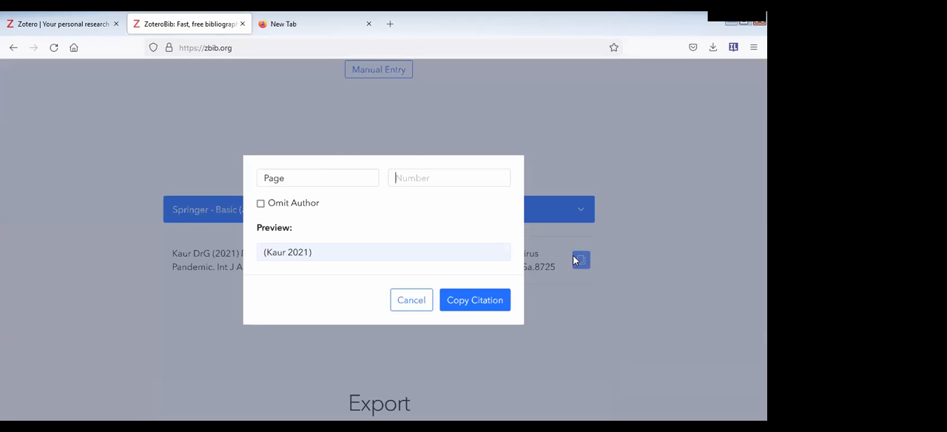
pyautogui.click(331, 182)
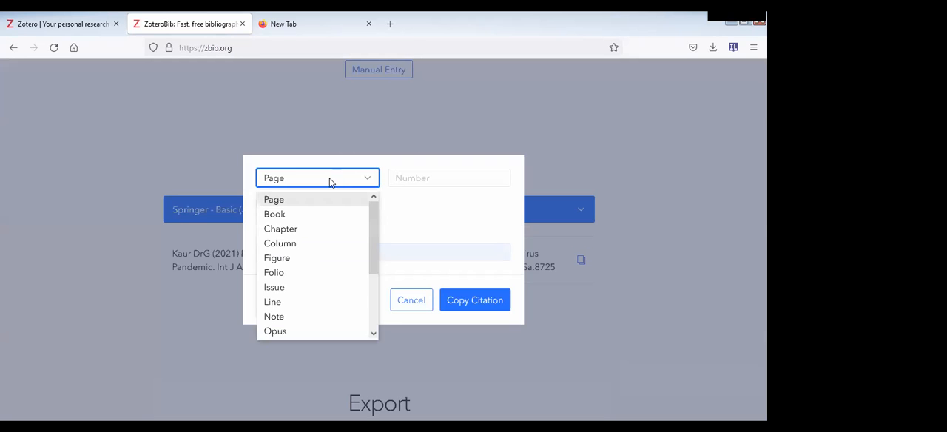
pyautogui.click(401, 172)
pyautogui.click(401, 172)
pyautogui.write('1-10')
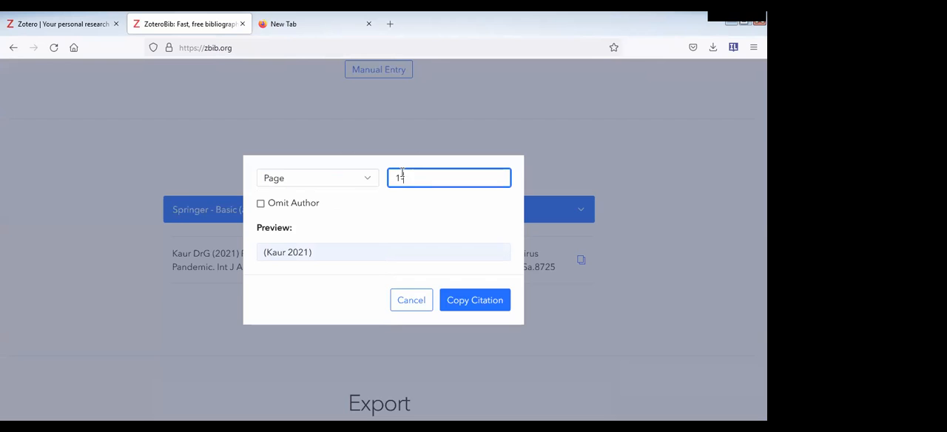
pyautogui.click(260, 207)
pyautogui.click(261, 205)
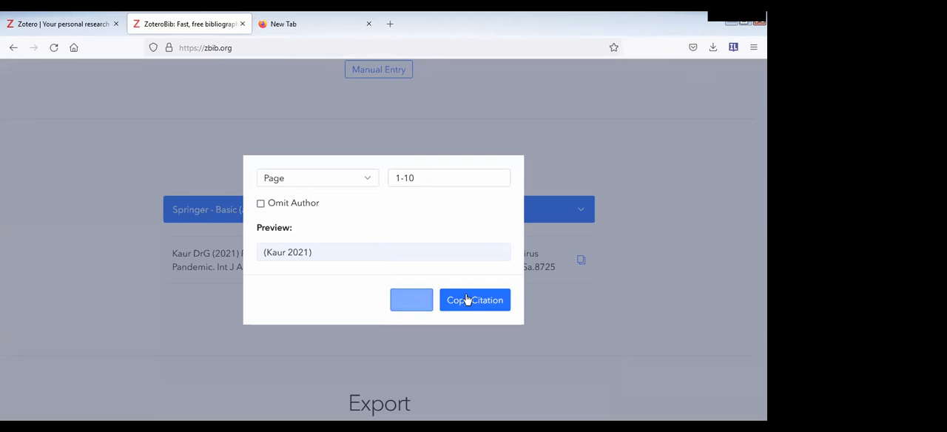
pyautogui.click(413, 300)
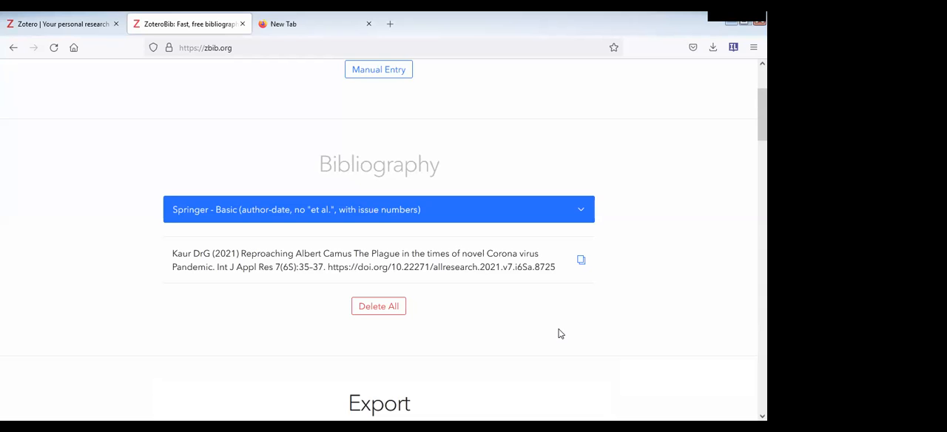
pyautogui.scroll(3, 560, 334)
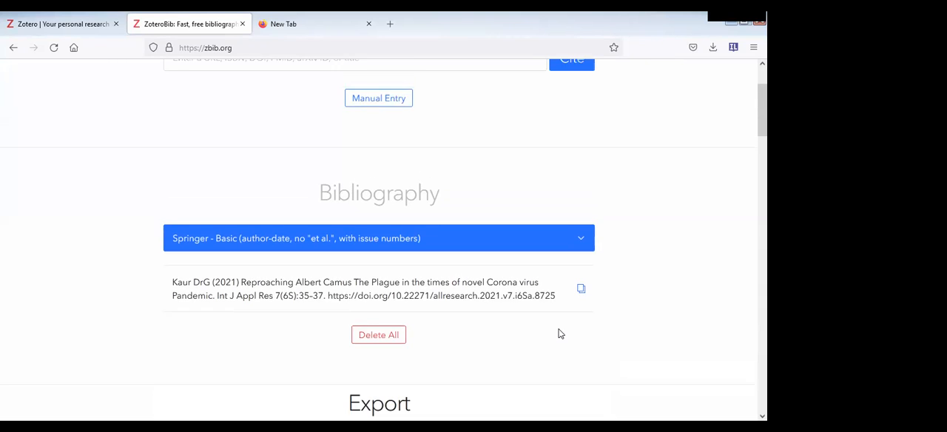